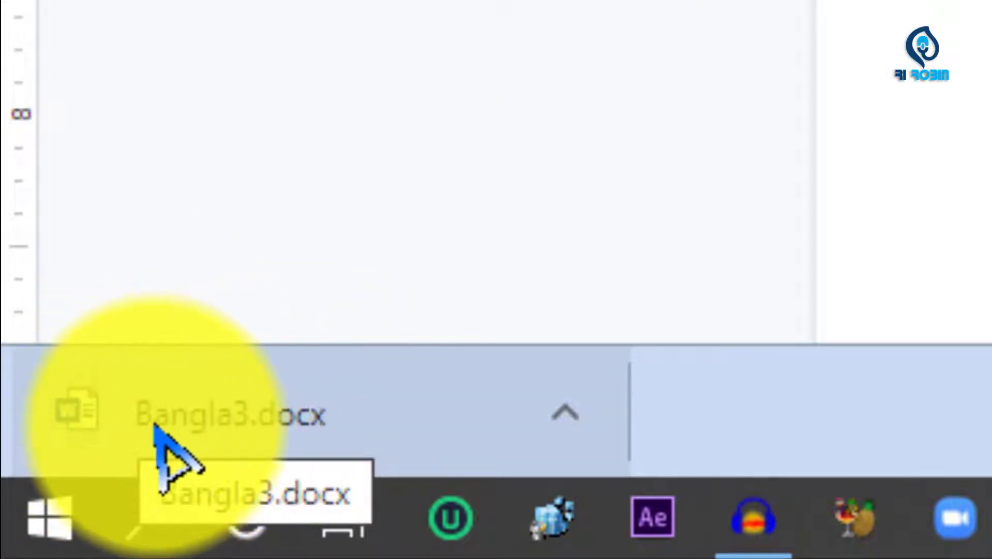
- Open the downloaded Bangla3.docx in Word for editing and delete the handwriting picture above the extracted text
click(134, 428)
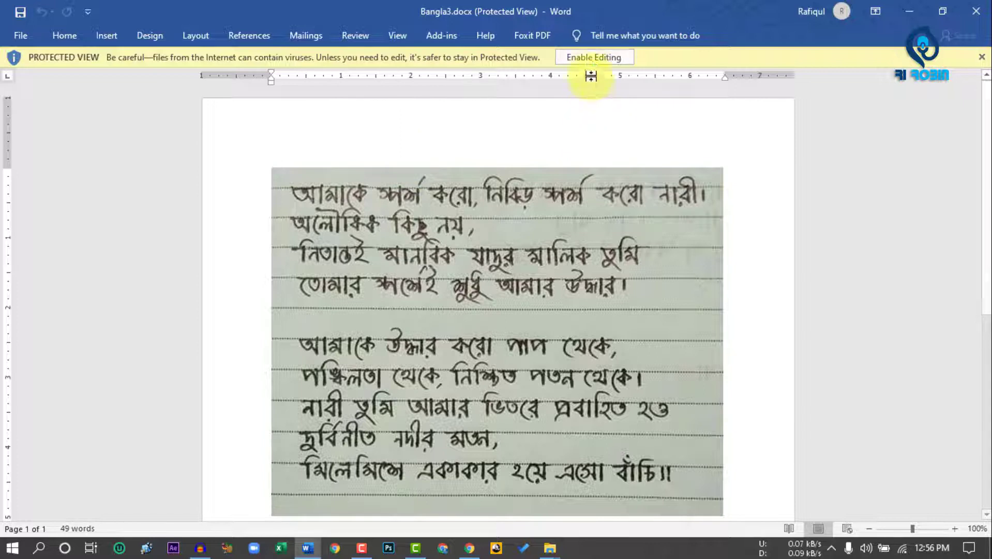
click(588, 57)
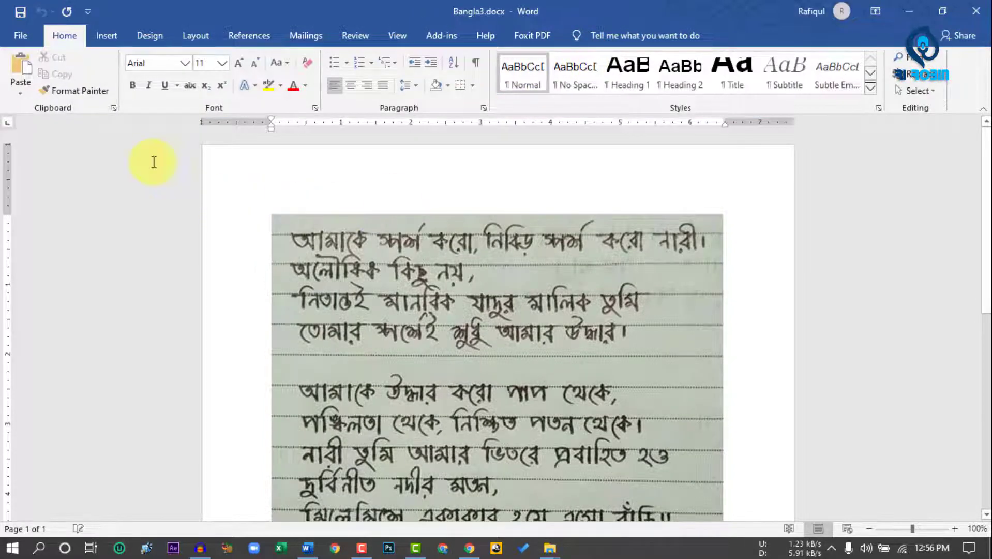
mouse_move(986, 152)
mouse_down()
mouse_move(986, 331)
mouse_move(985, 155)
mouse_up()
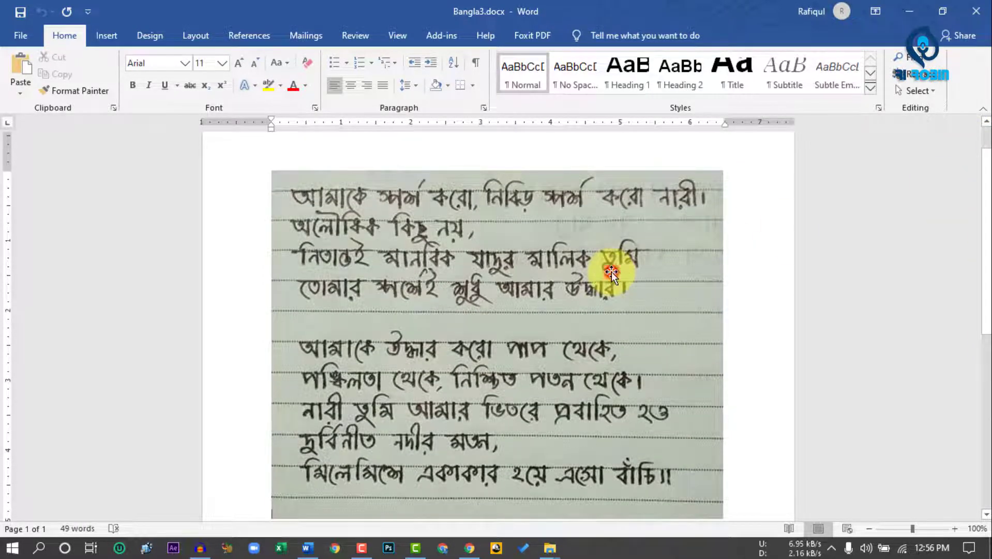
click(612, 271)
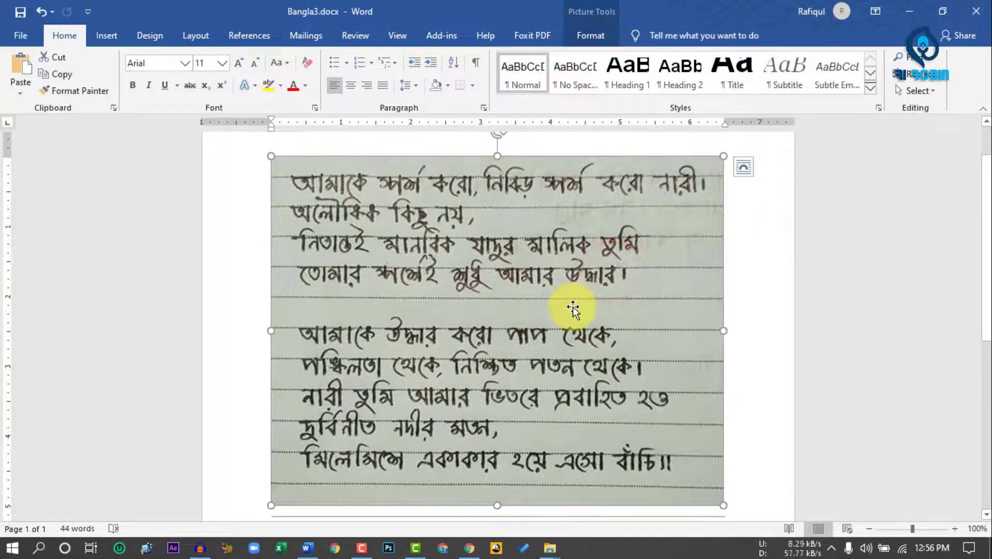
key(Delete)
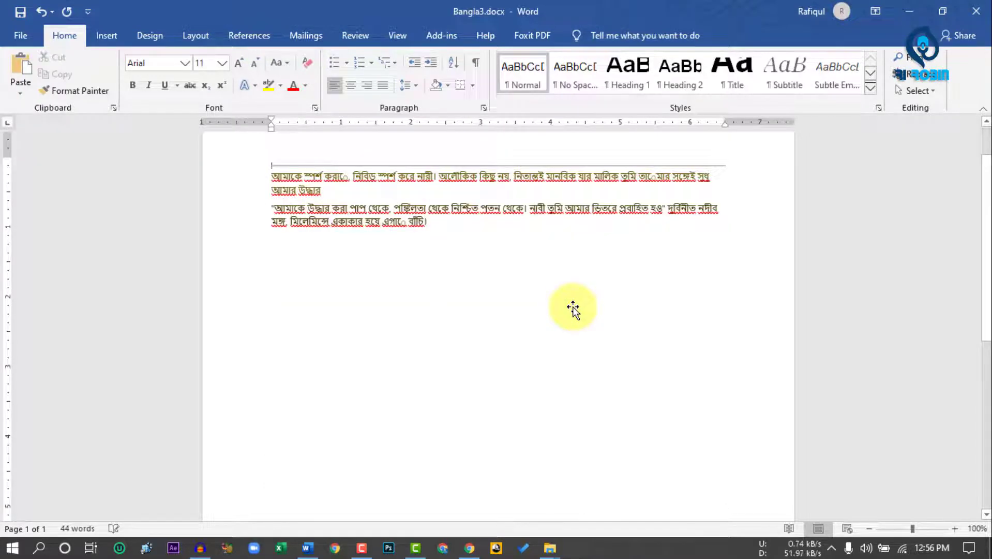
drag(987, 277, 986, 247)
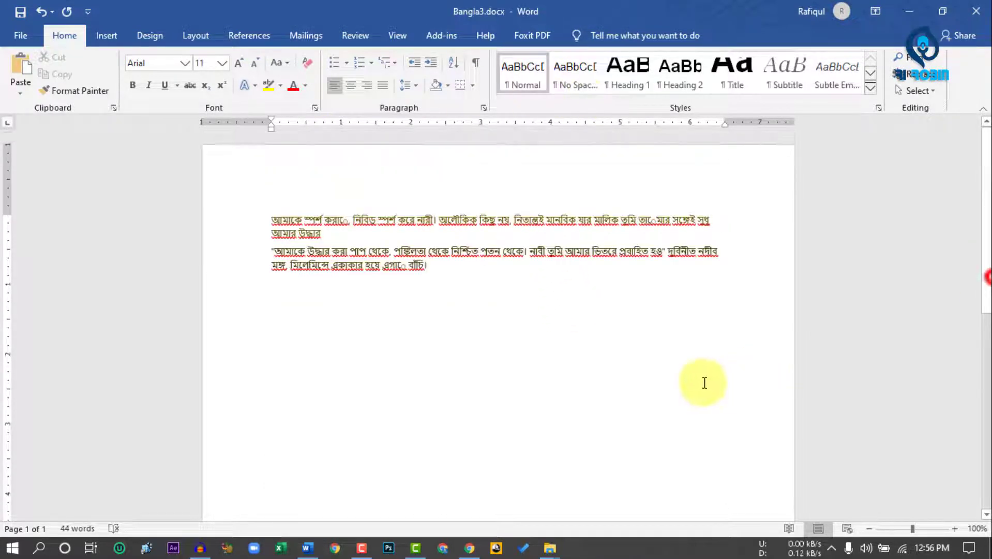
- Set the font size of all the extracted Bangla text to 20
click(482, 284)
drag(451, 264, 228, 186)
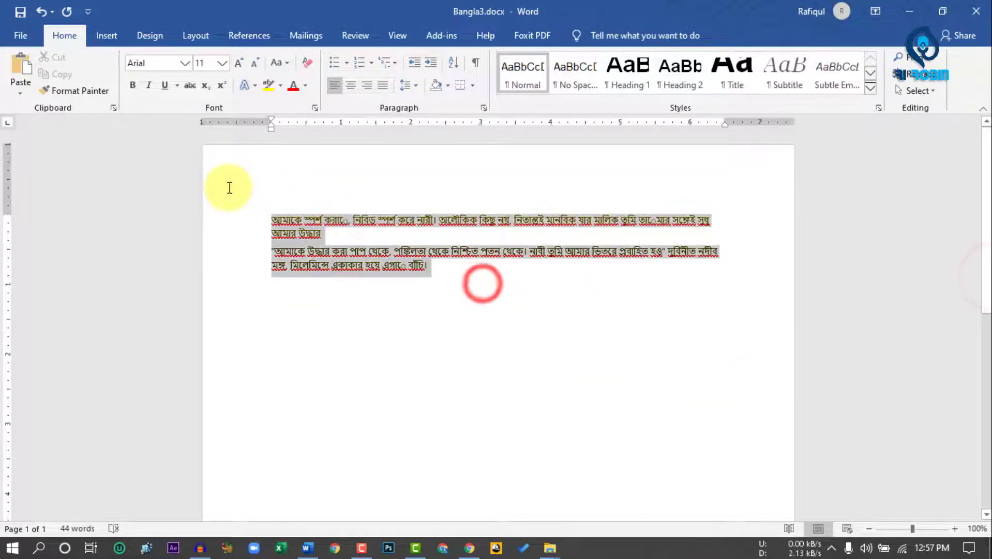
click(222, 63)
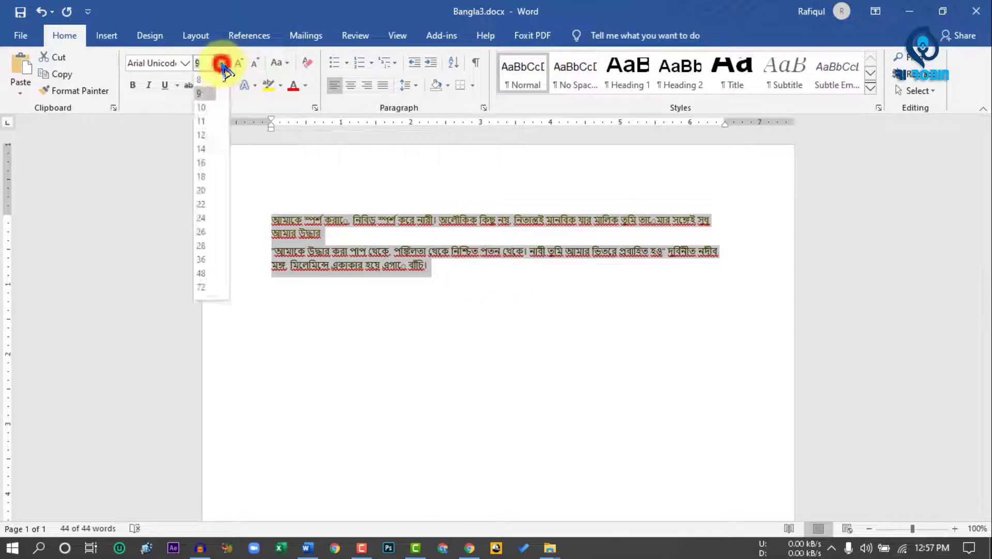
click(208, 190)
click(469, 439)
- Change the font color of both Bangla paragraphs to the standard red
drag(322, 407, 215, 233)
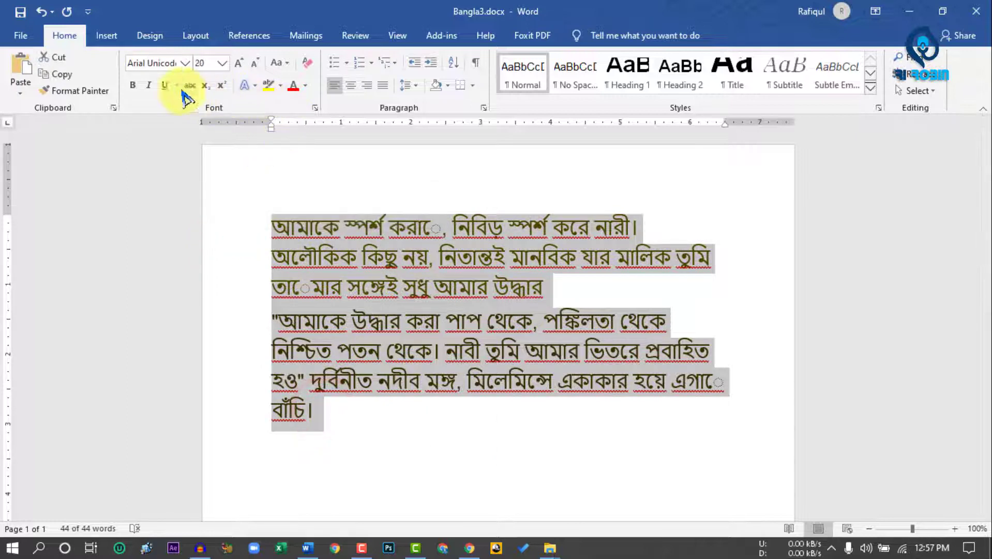
click(304, 86)
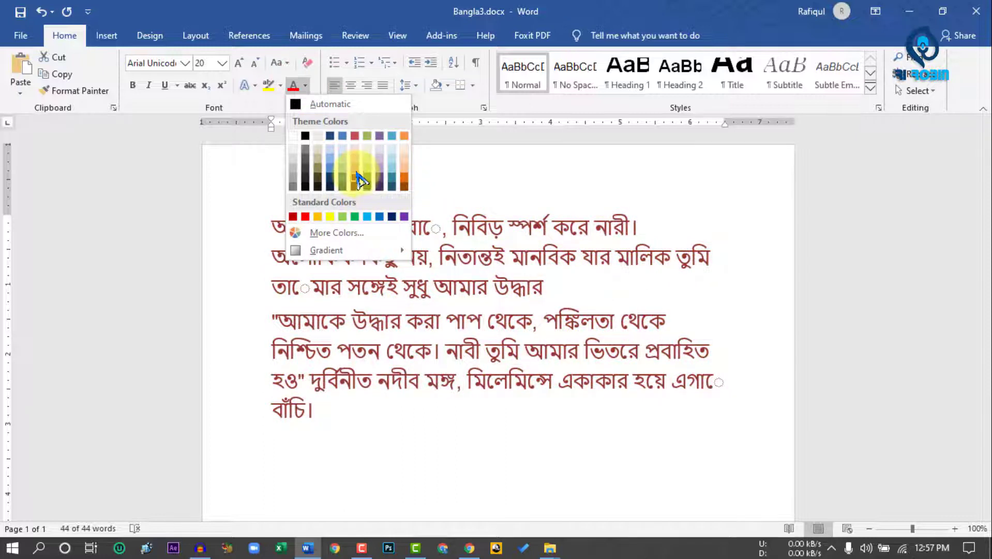
click(305, 217)
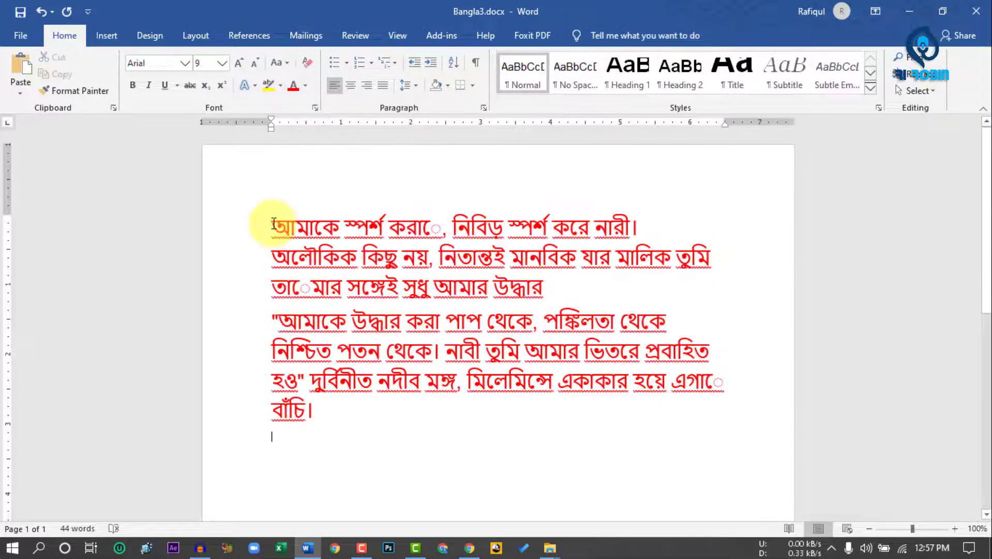
drag(271, 230, 381, 399)
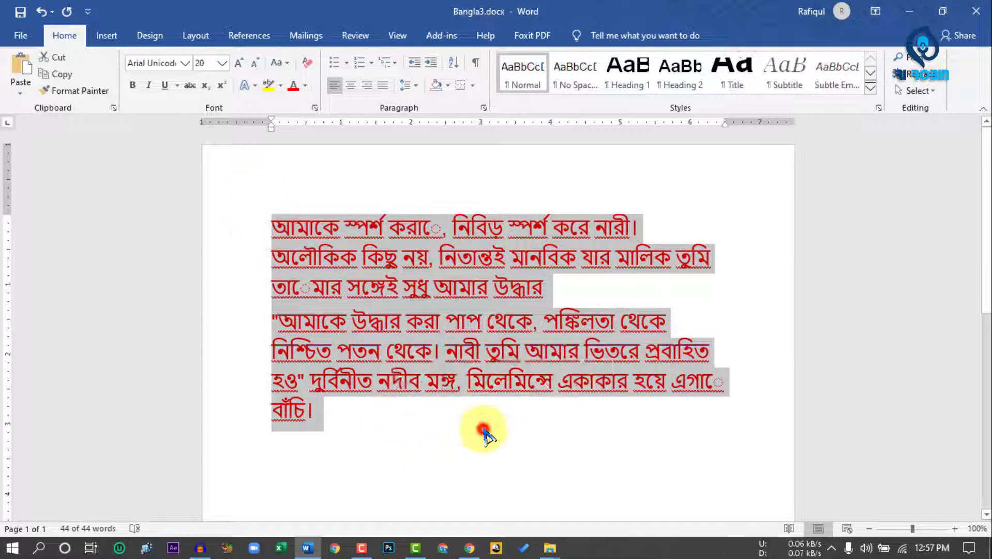
click(483, 429)
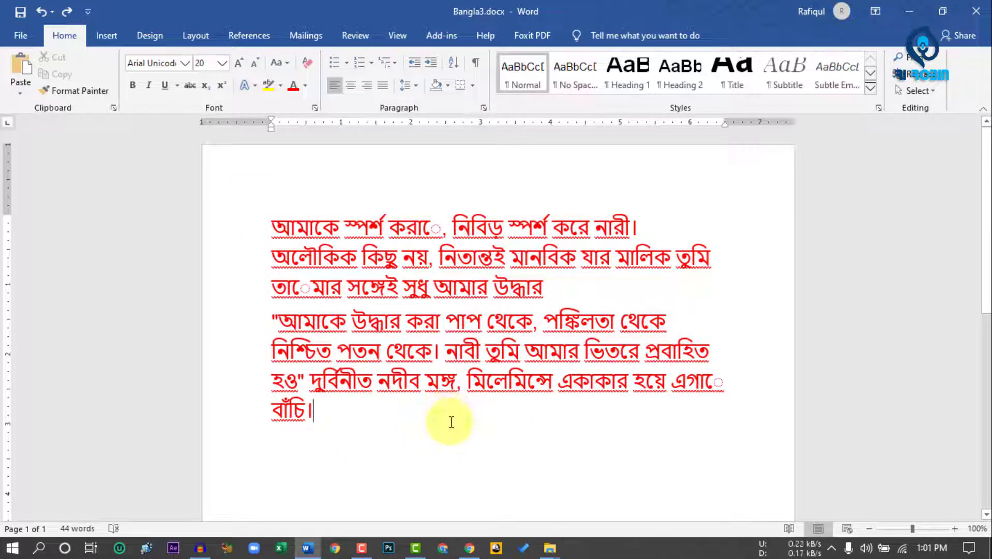
drag(354, 436, 266, 199)
click(447, 437)
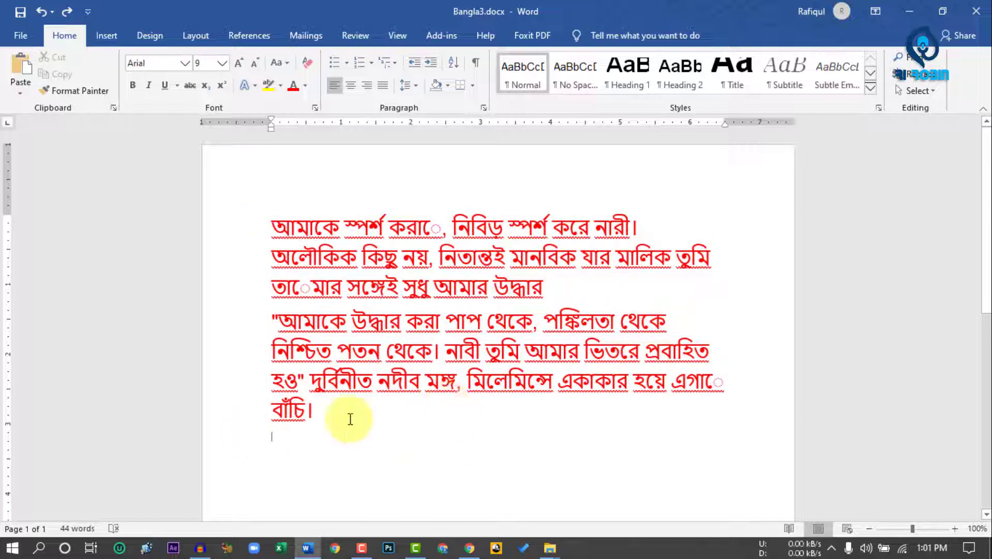
drag(331, 414, 256, 206)
click(405, 444)
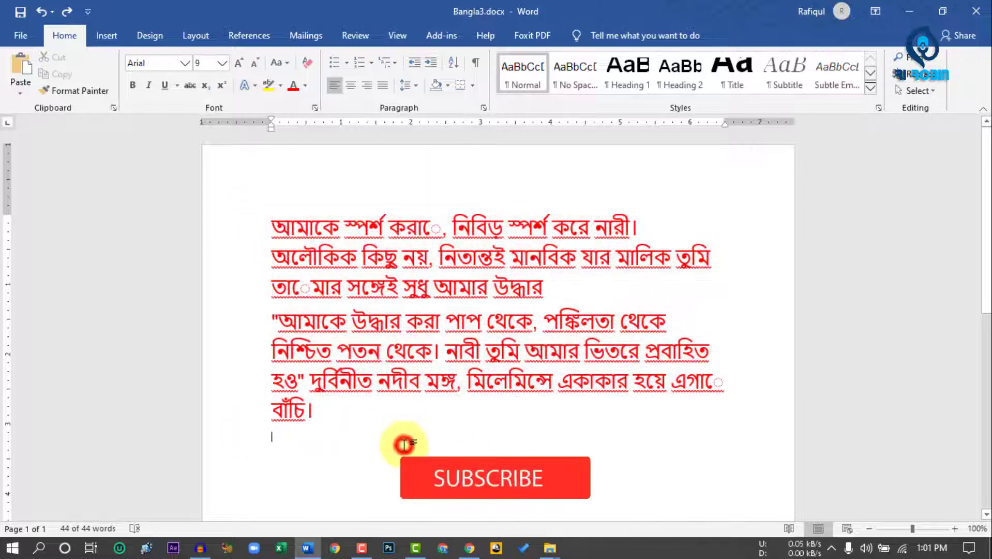
- Close the Word document and, back in the browser's Google Drive, open the image Bangla.jpg with Google Docs
click(977, 10)
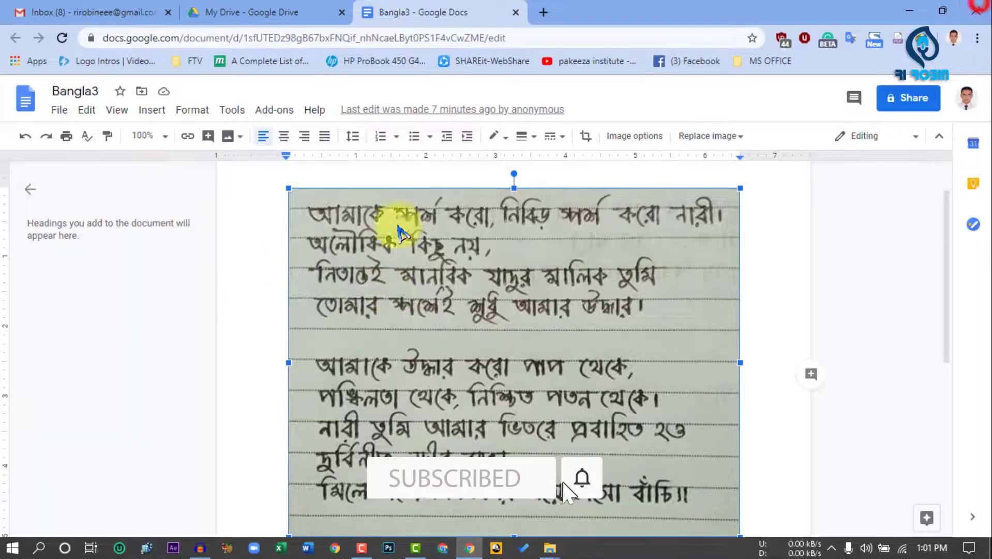
click(257, 15)
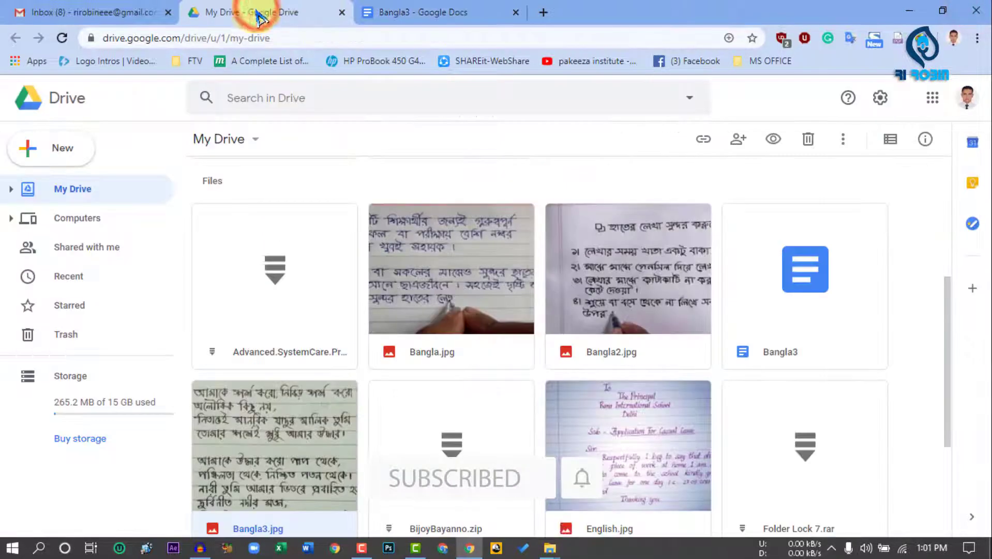
click(449, 251)
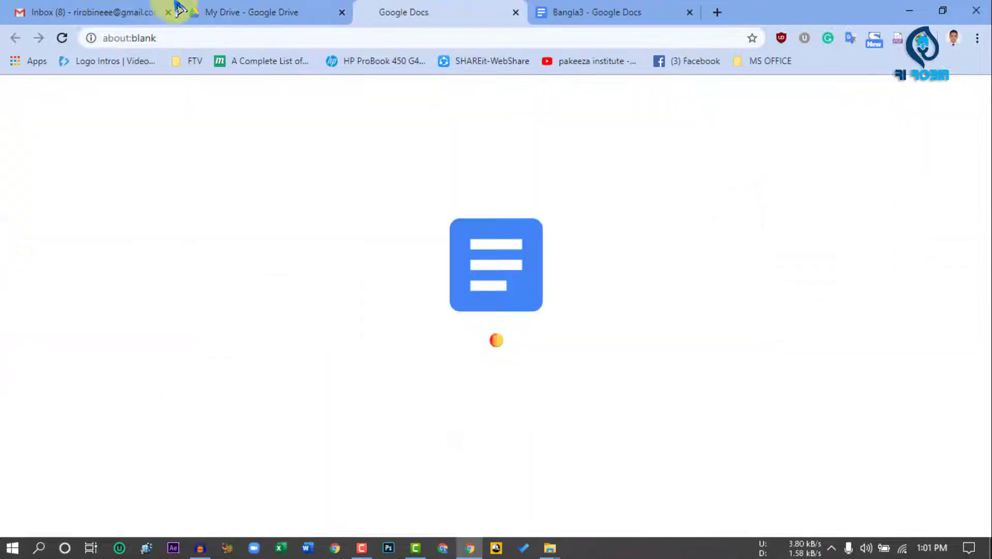
- Return to My Drive and open the image Bangla2.jpg with Google Docs
click(150, 11)
click(241, 12)
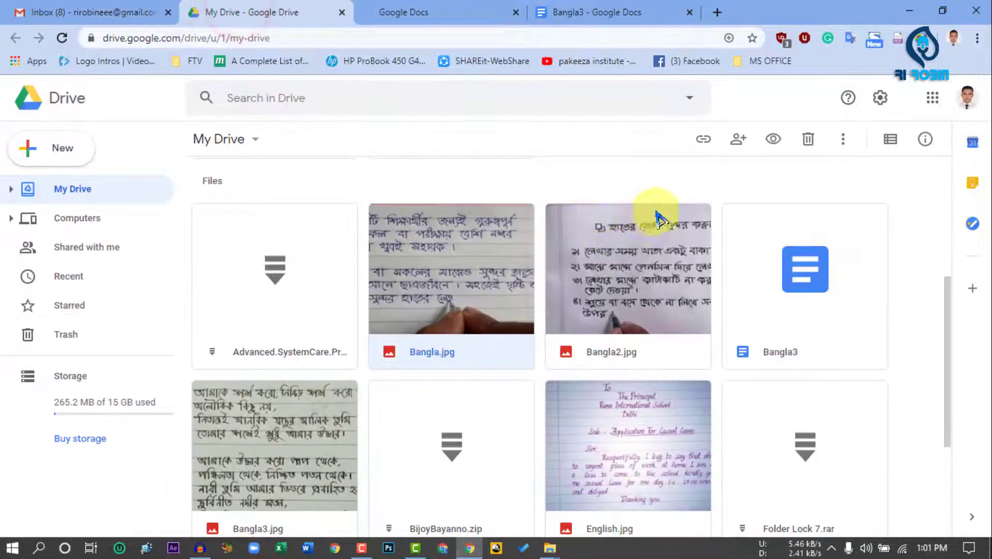
right_click(654, 240)
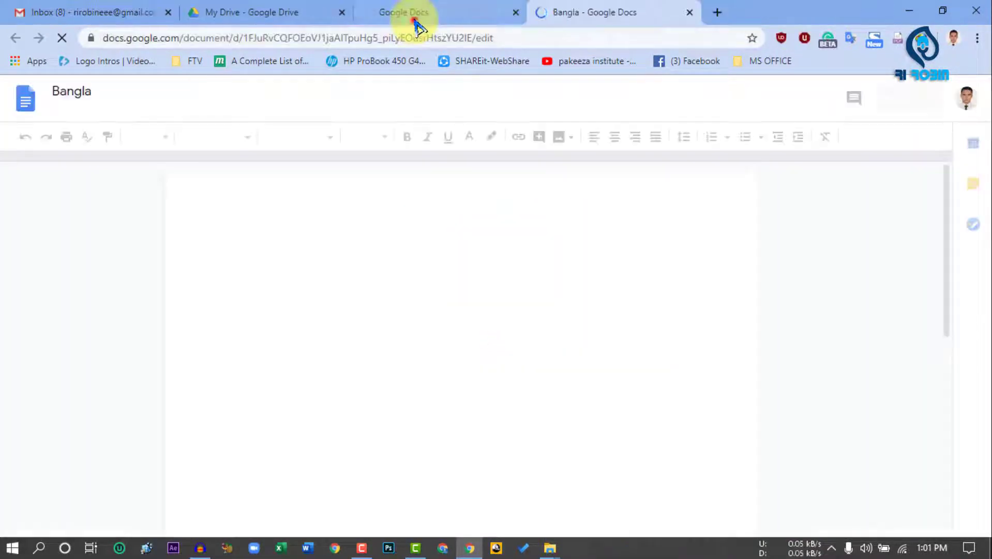
- Examine the converted Bangla document, comparing the extracted text below the image with the handwriting in the photo
click(408, 13)
click(579, 16)
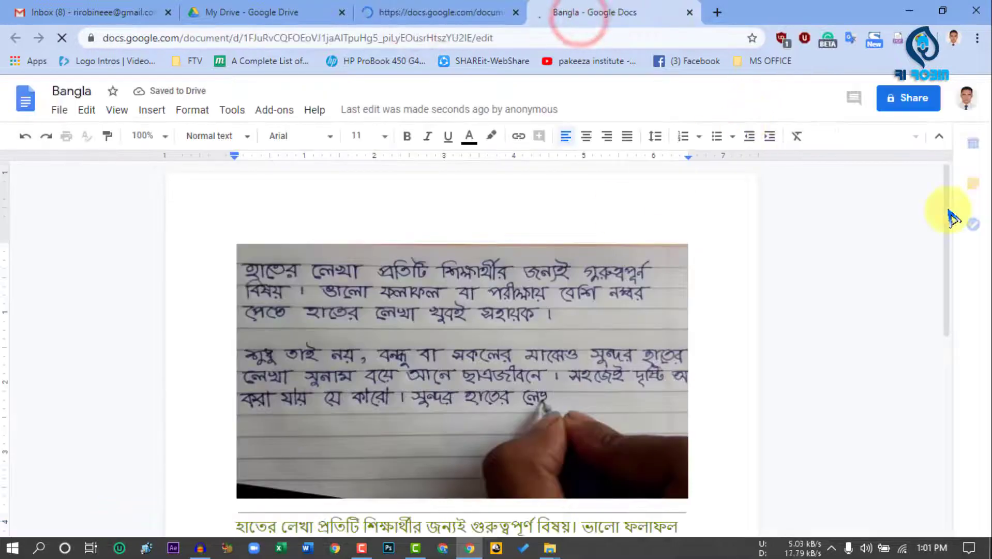
drag(948, 206, 951, 238)
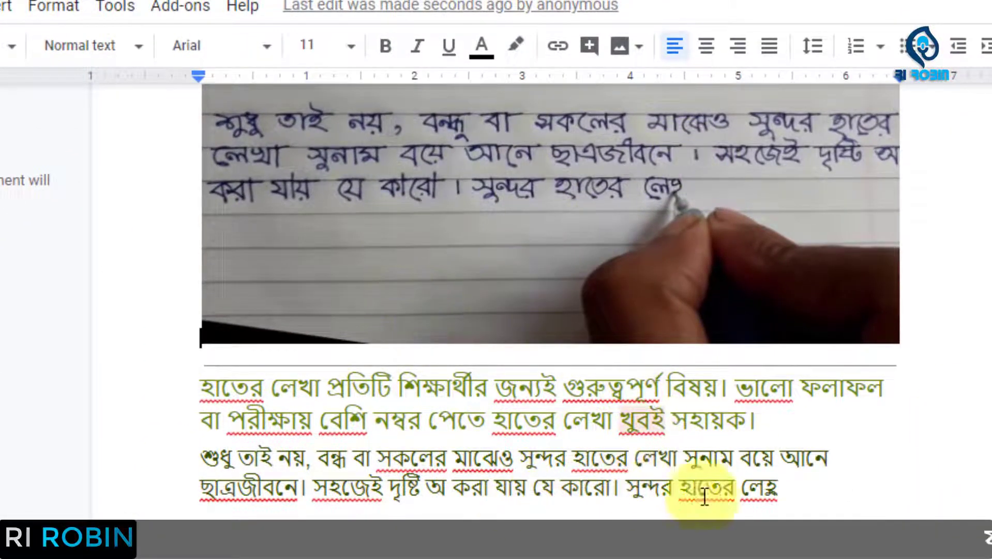
drag(793, 494, 572, 458)
drag(354, 408, 186, 401)
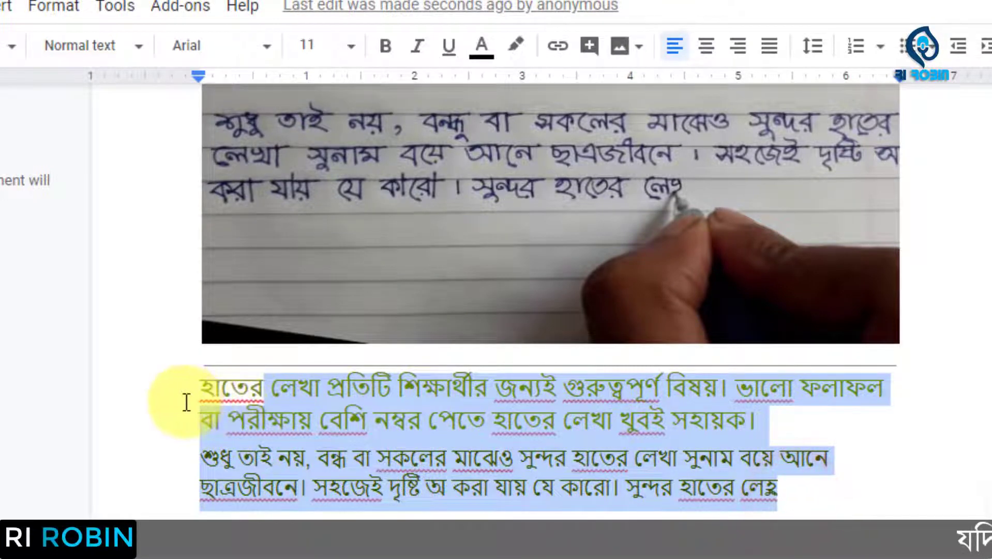
click(446, 486)
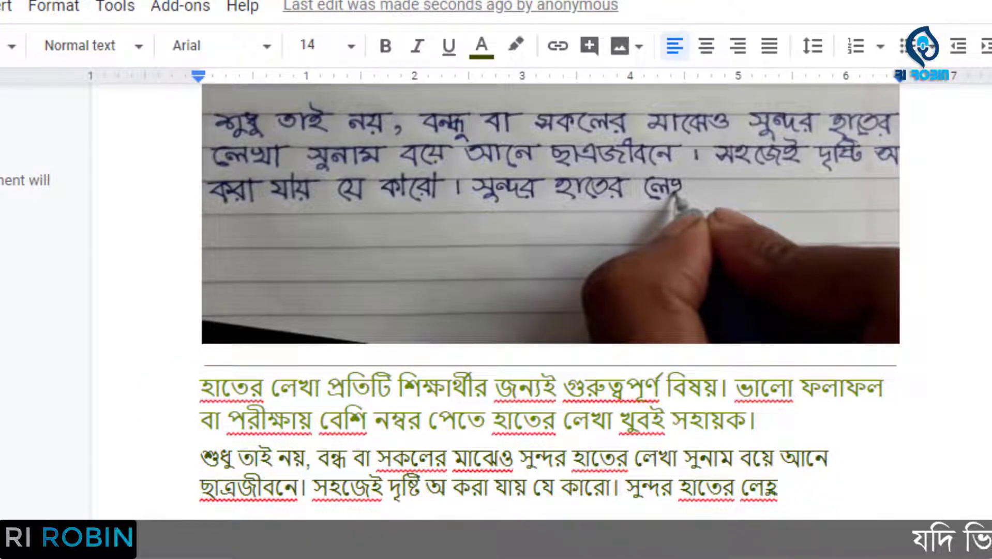
scroll(550, 303, up, 1)
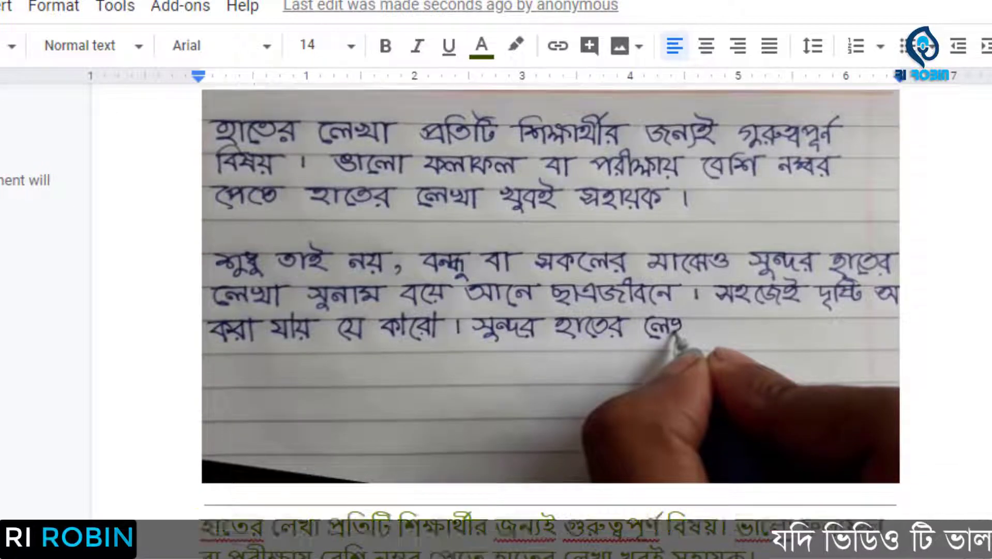
scroll(550, 302, up, 1)
scroll(550, 303, down, 2)
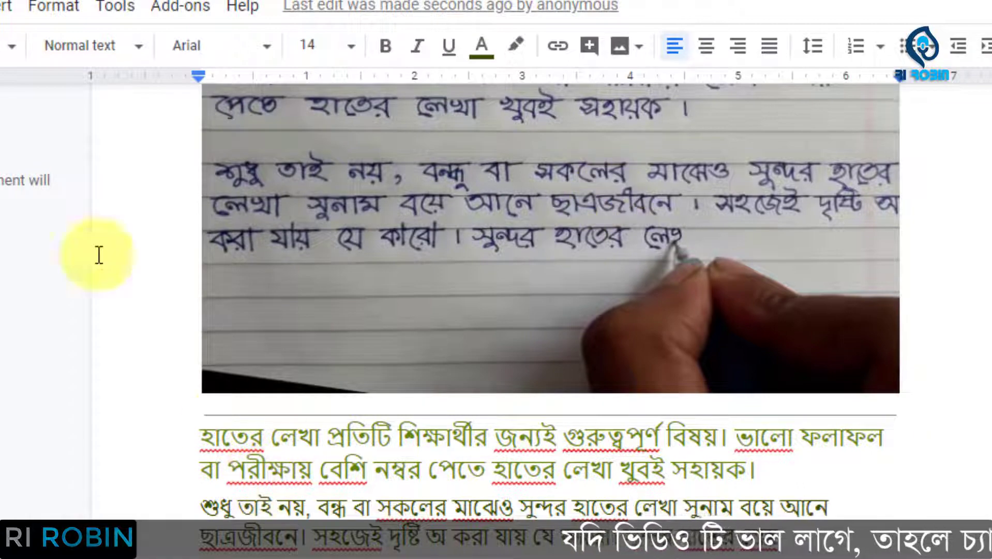
- In the converted Bangla2 document, move list item ২ of the extracted text onto its own line
key(ctrl+Tab)
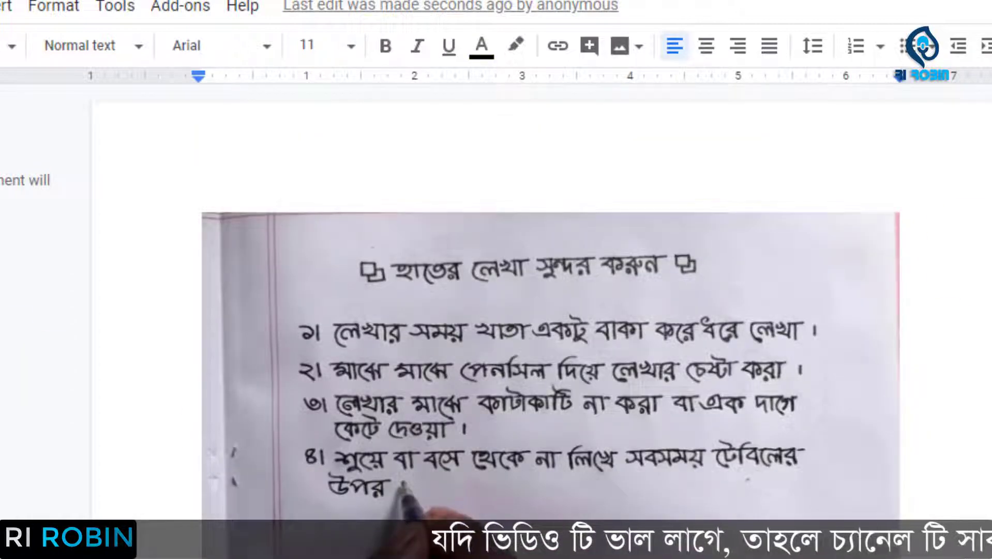
scroll(550, 290, down, 5)
scroll(549, 290, up, 1)
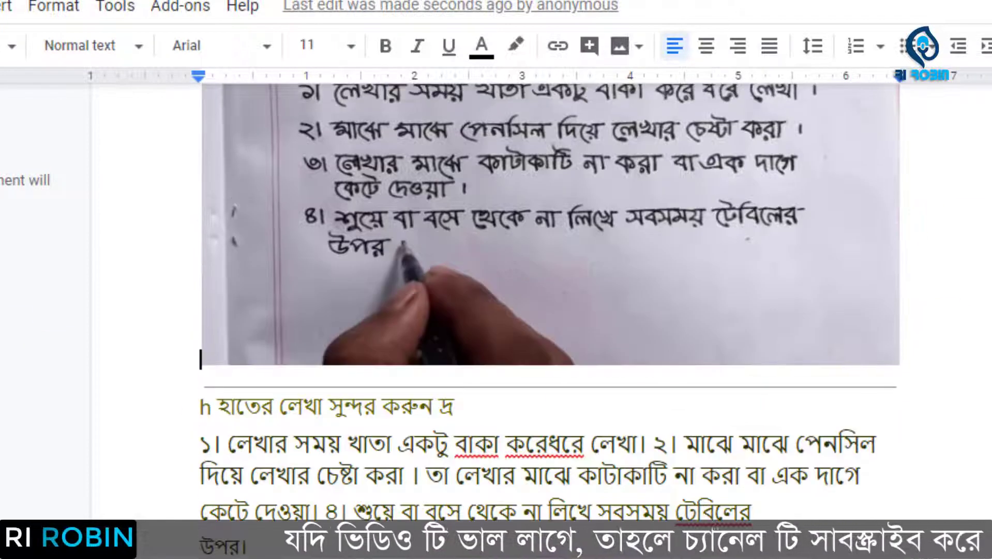
scroll(550, 289, down, 4)
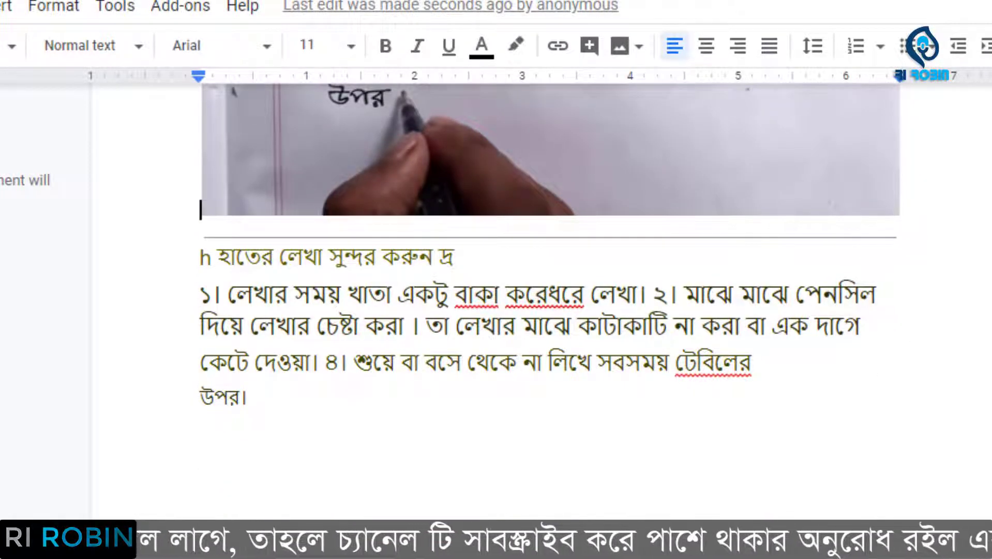
click(662, 292)
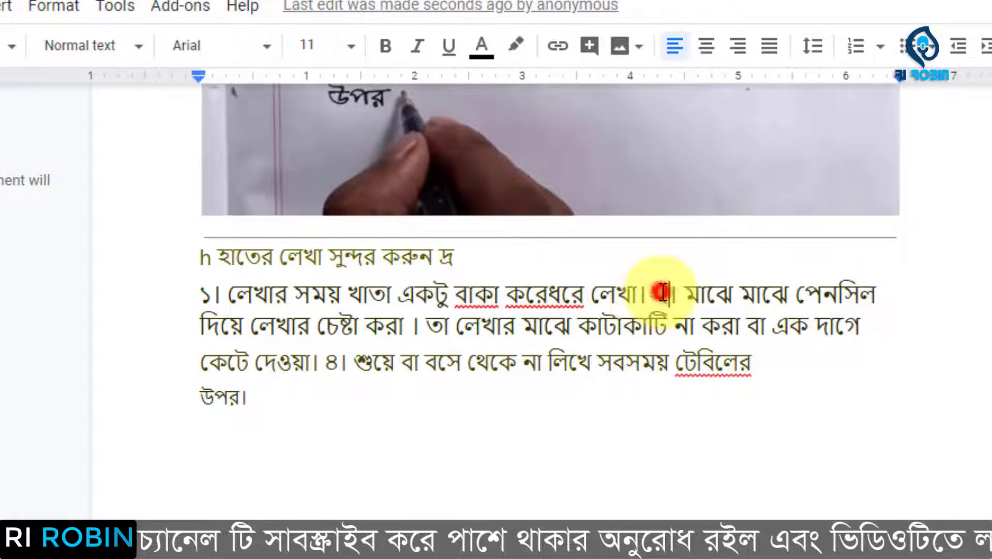
key(Return)
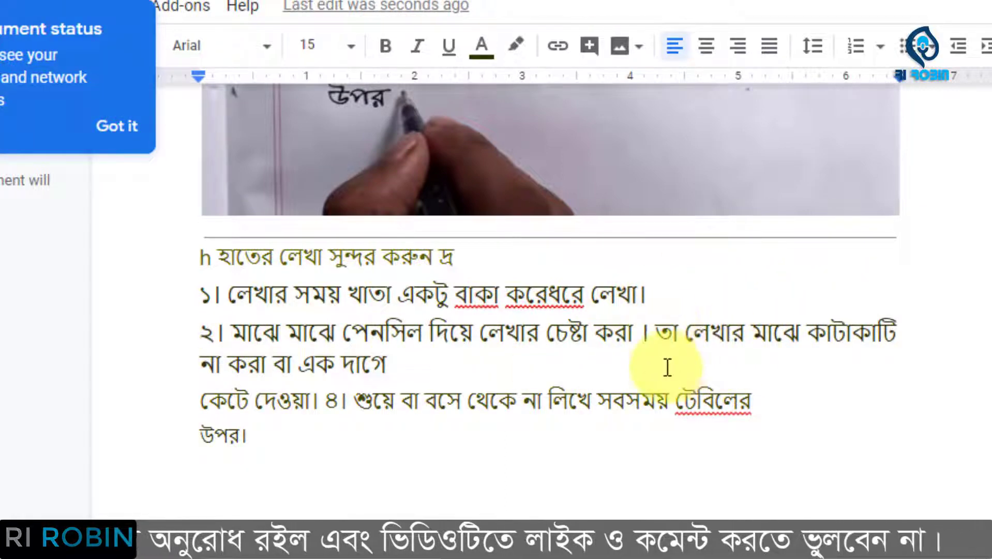
scroll(664, 370, down, 2)
scroll(551, 238, up, 5)
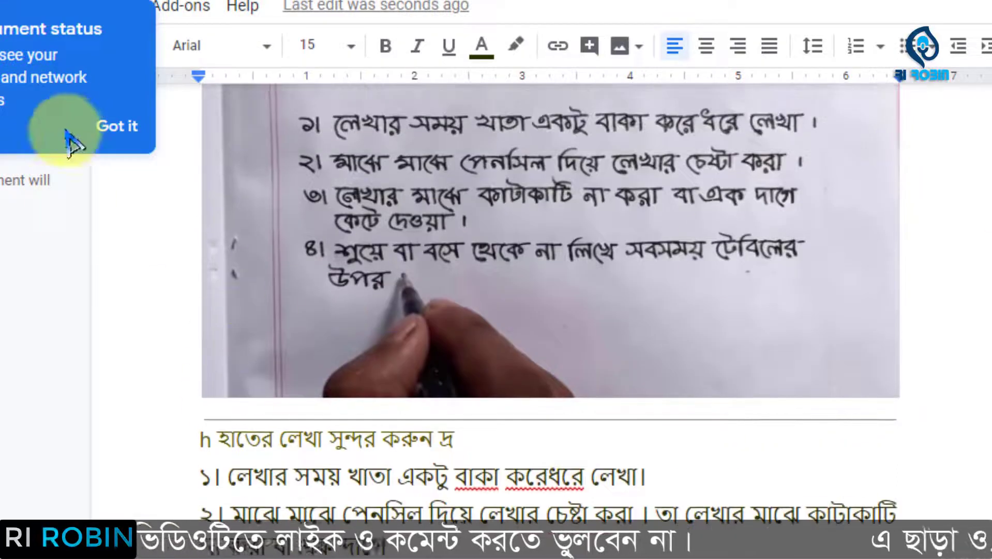
click(118, 148)
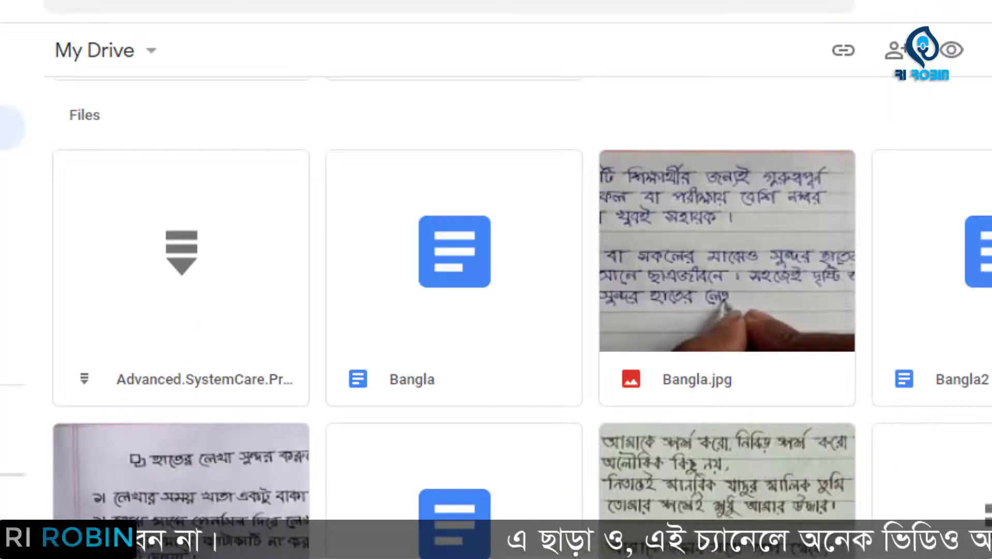
- Open the image English.jpg from My Drive with Google Docs and bring the extracted text below the photo into view
scroll(521, 290, down, 5)
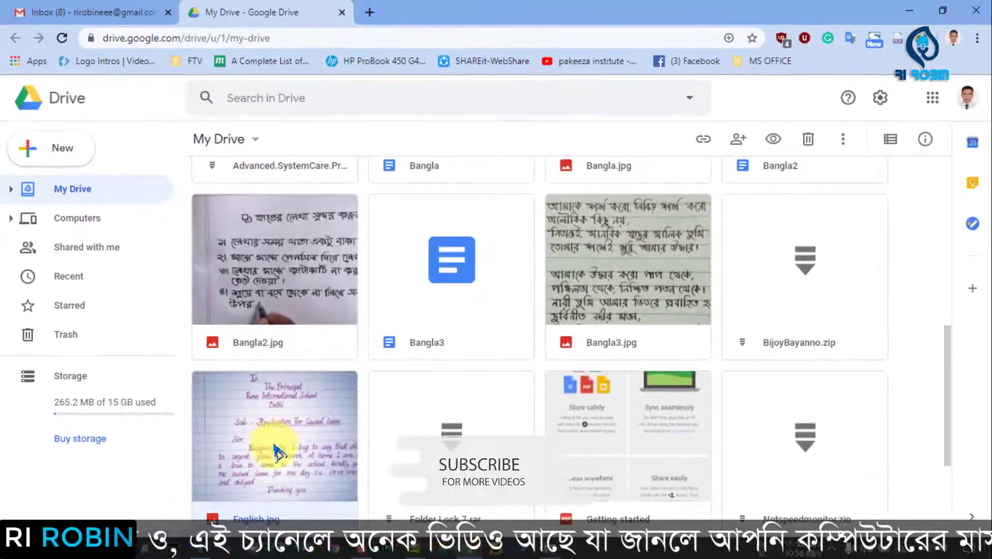
right_click(279, 452)
mouse_move(393, 208)
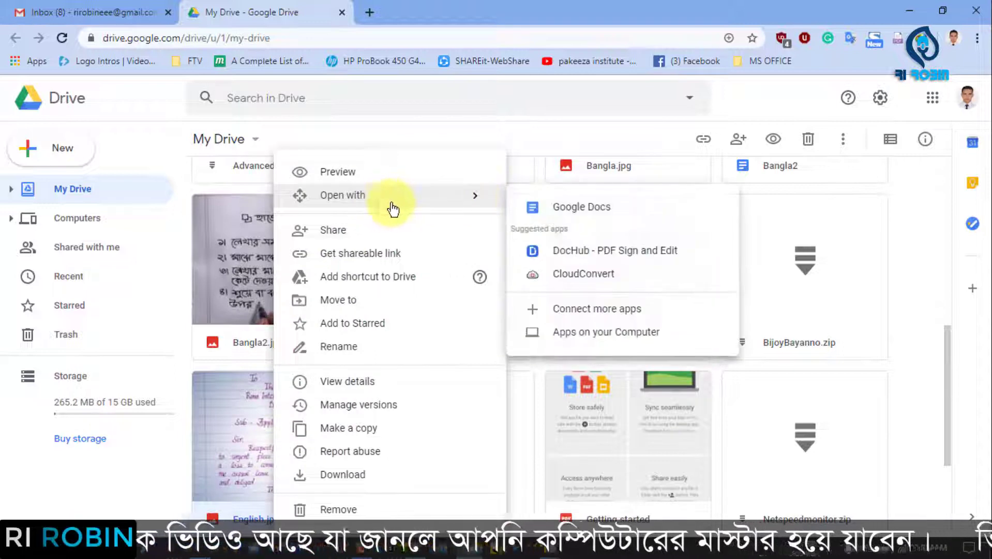
click(604, 205)
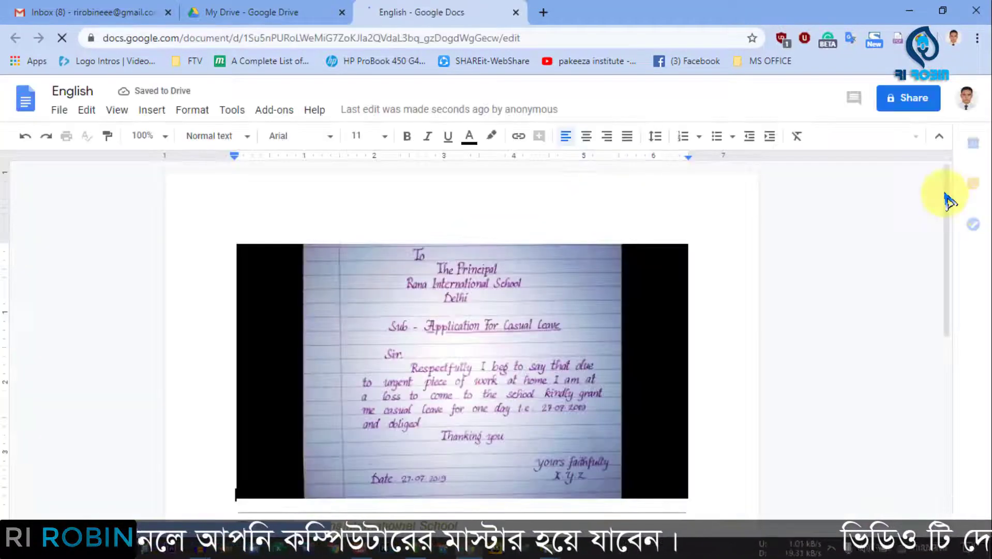
drag(951, 201, 960, 279)
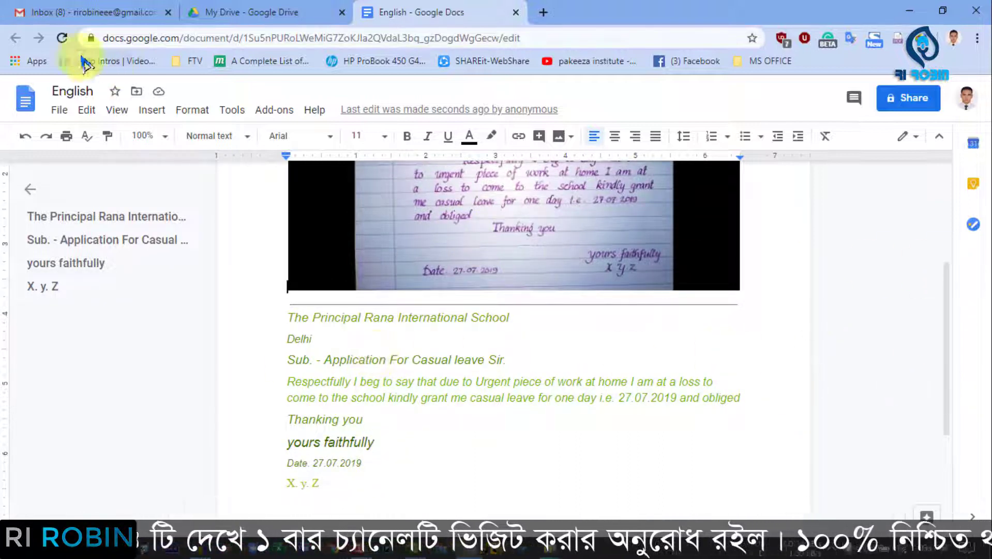
- Download the converted English document as a Word file, open English.docx in Word and enable editing
click(58, 110)
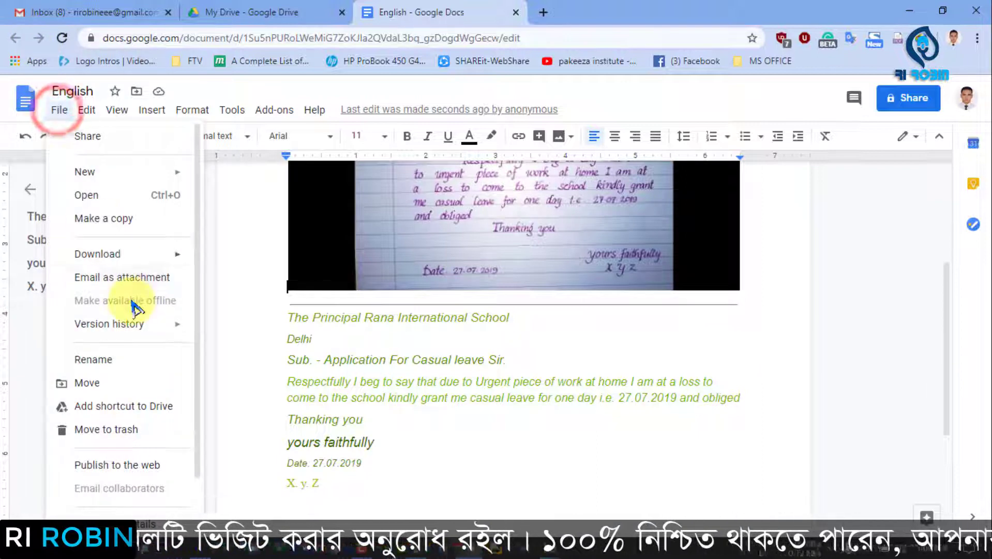
mouse_move(177, 251)
click(273, 259)
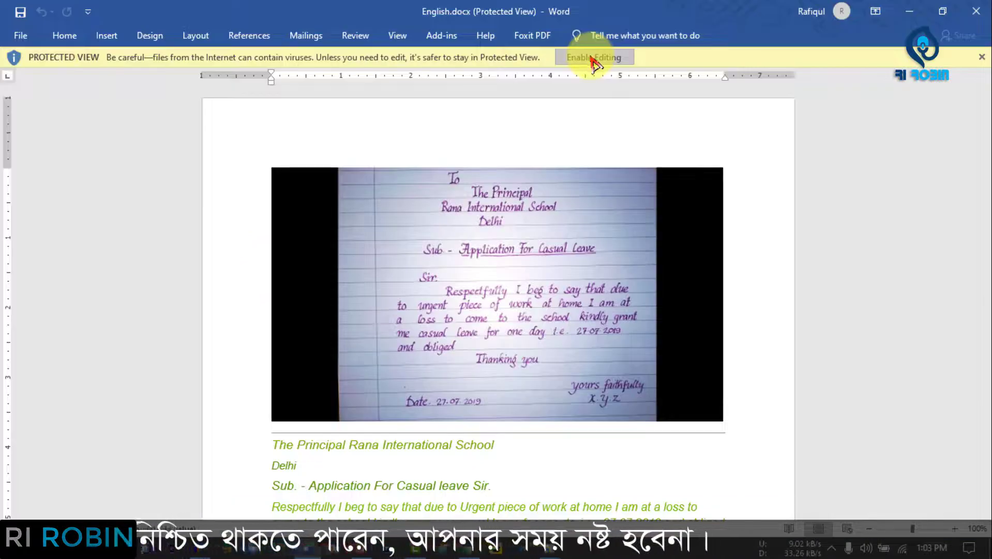
click(595, 31)
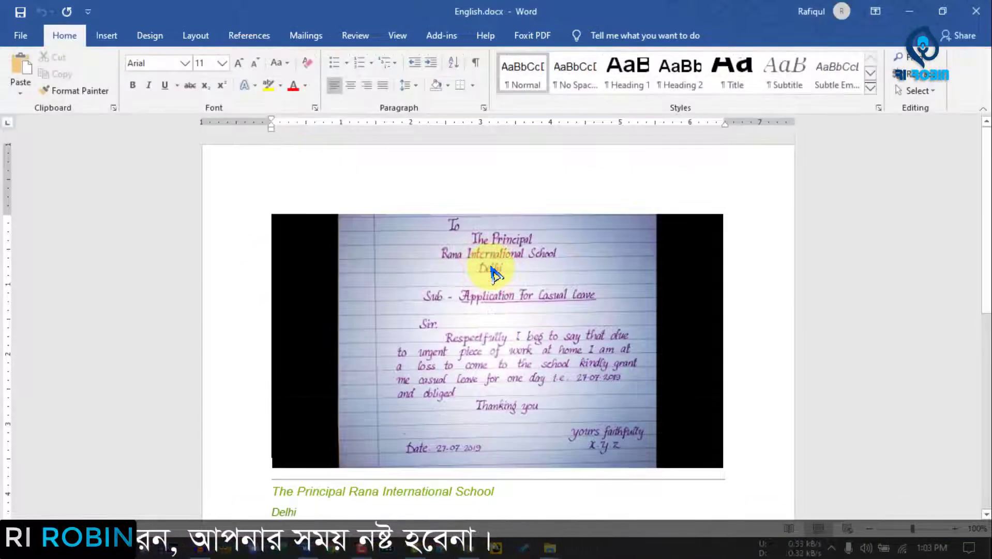
- Delete the handwriting photo and the horizontal line above the extracted text
click(492, 272)
key(Delete)
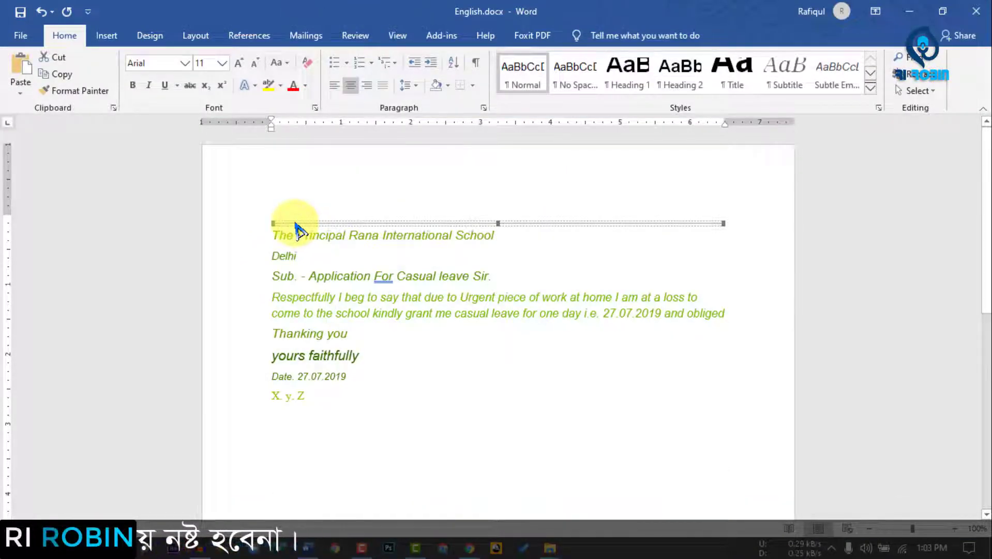
key(Delete)
key(Delete)
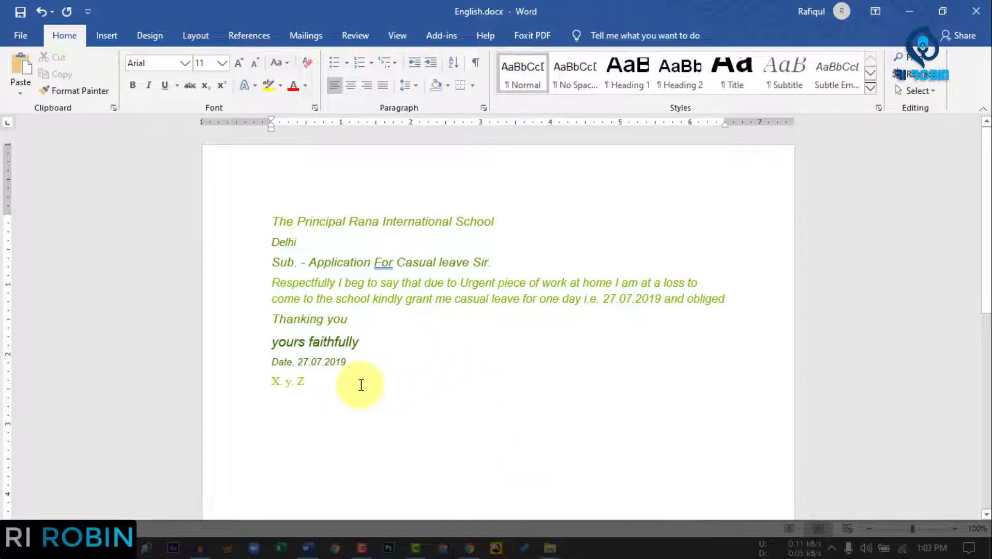
- Remove the italic formatting from all the text and correct "For" to "for" in the subject line
drag(323, 383, 236, 204)
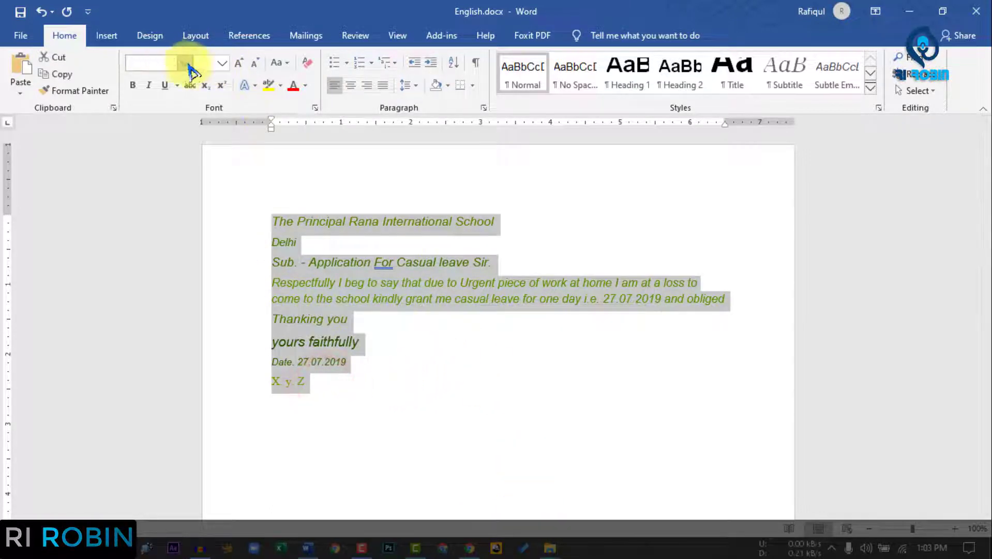
click(133, 85)
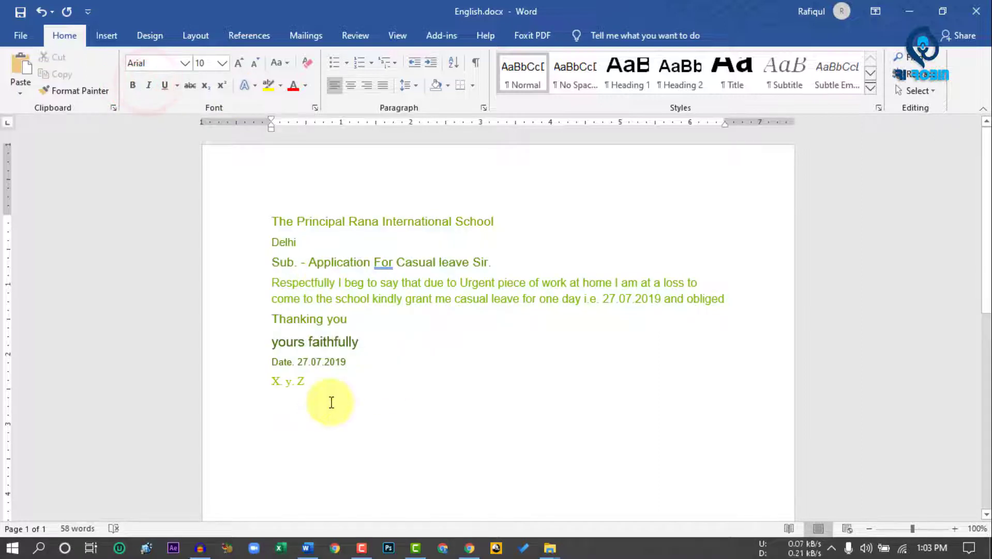
right_click(383, 258)
click(357, 282)
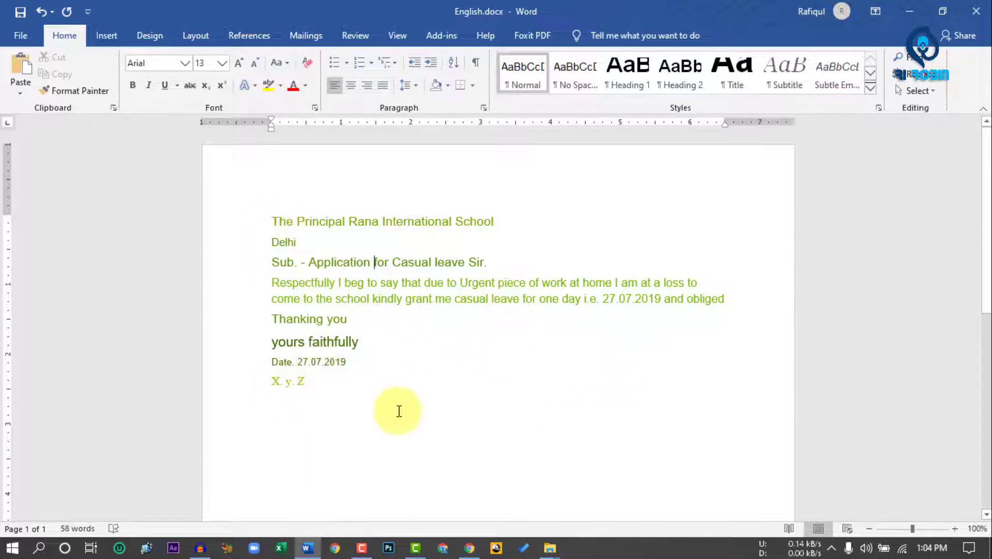
- Indent the line "yours faithfully" with tabs so it sits toward the right side of the page, as in the handwritten letter
click(270, 345)
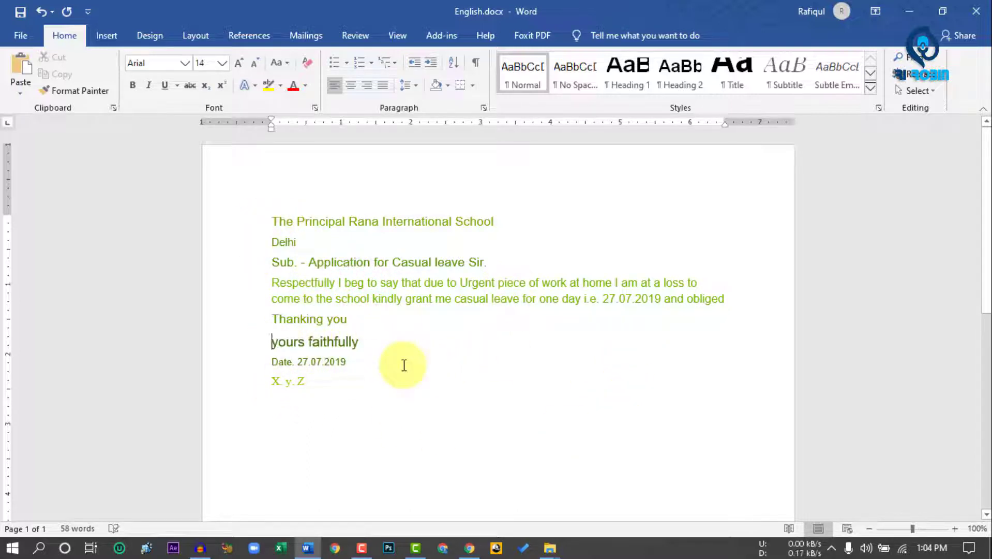
key(Tab)
key(Tab)
key(Tab)
key(Tab)
key(Tab)
key(Tab)
key(Tab)
key(Tab)
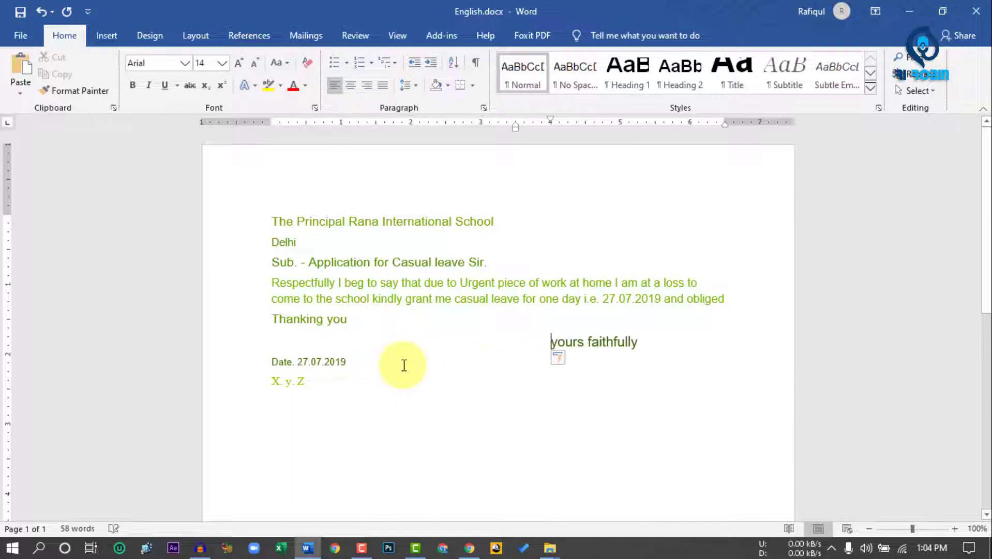
key(Up)
key(Up)
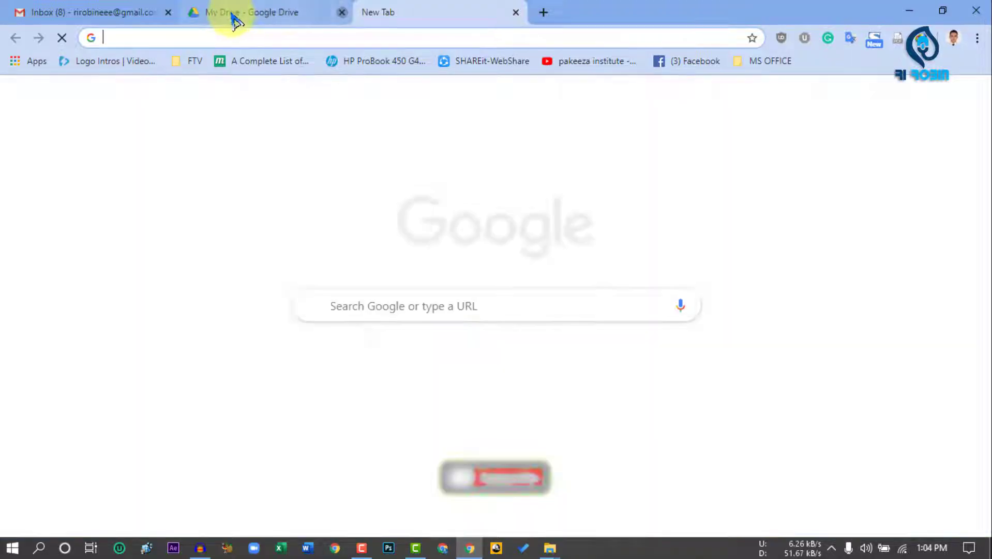
- Back in the browser, close the Google Drive and Gmail inbox tabs
click(334, 12)
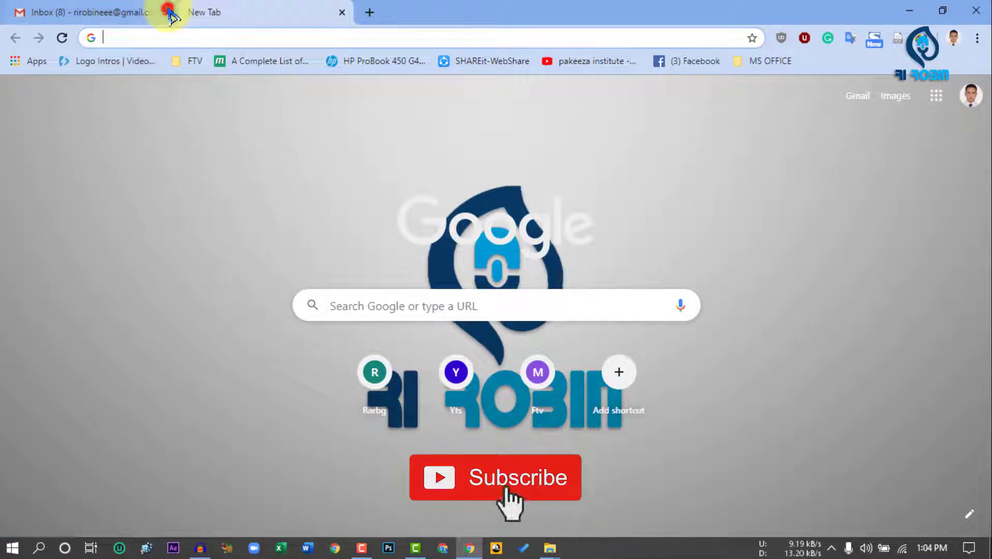
click(167, 11)
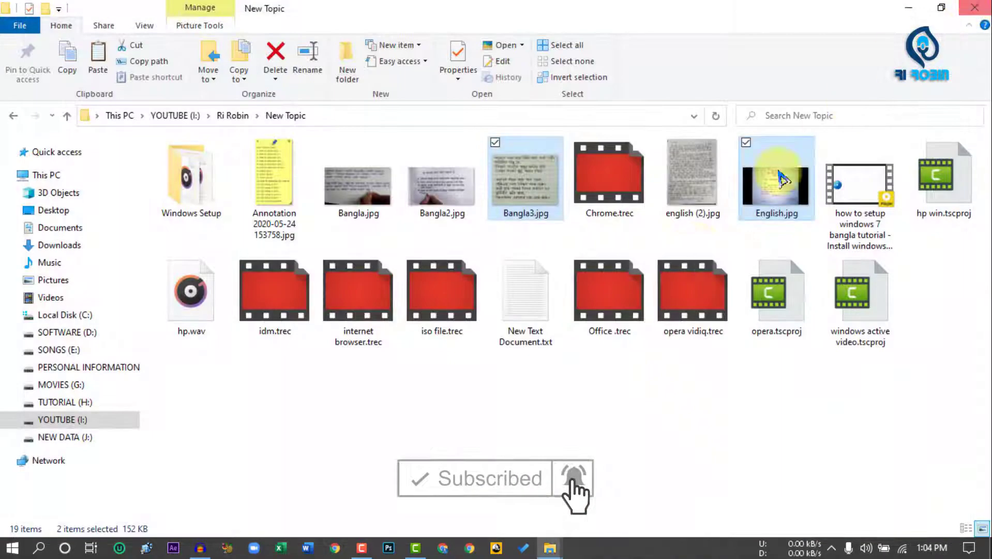